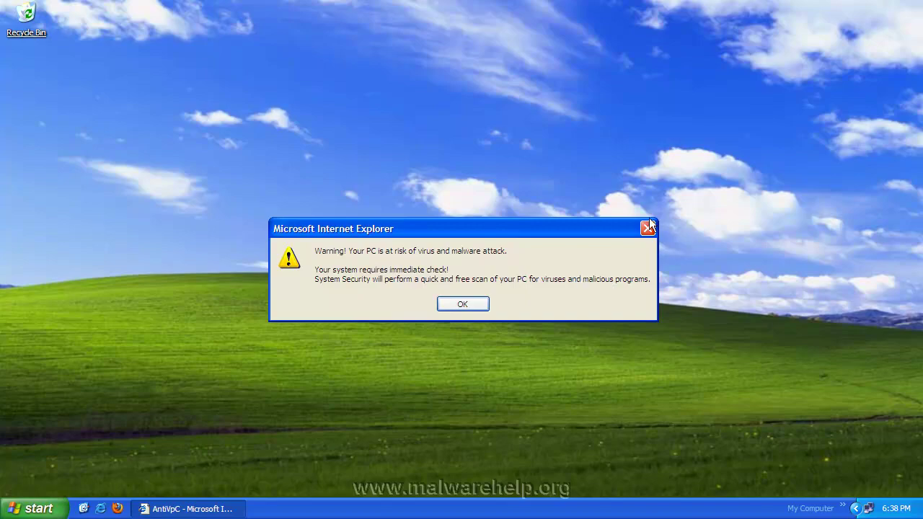
Step: Dismiss the browser's virus warning and cancel the fake Windows Security Alert on the AntiVpC scan page
click(652, 232)
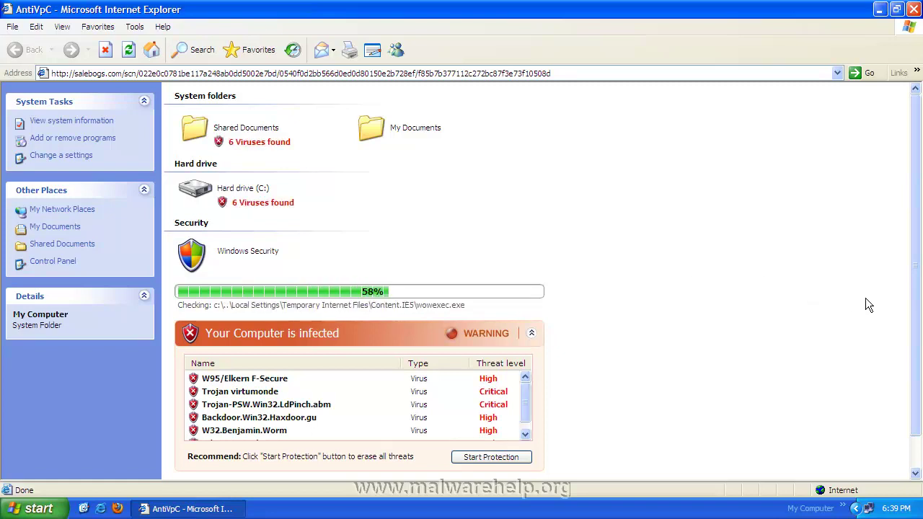
scroll(916, 325, down, 1)
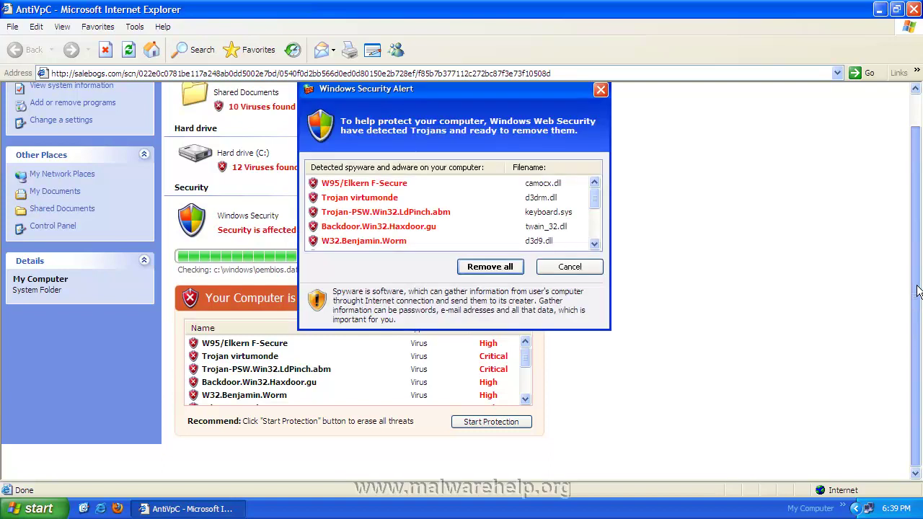
scroll(916, 214, up, 1)
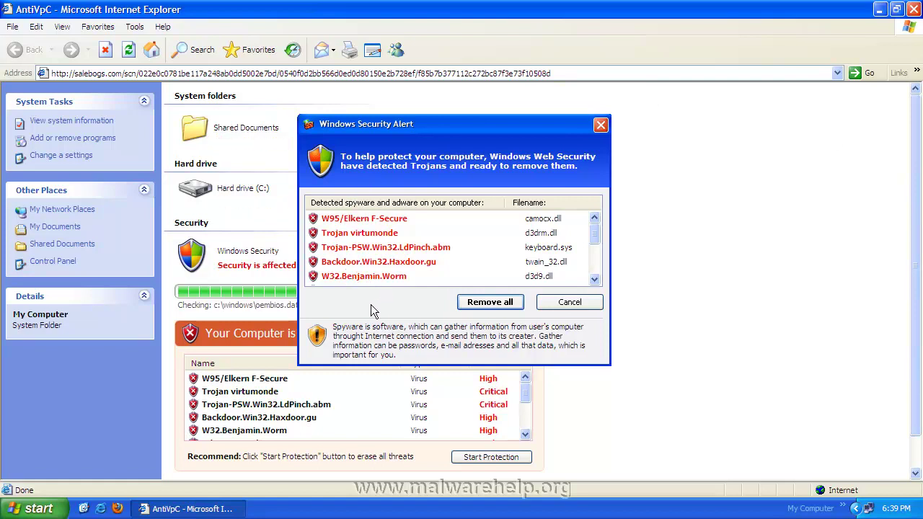
click(569, 303)
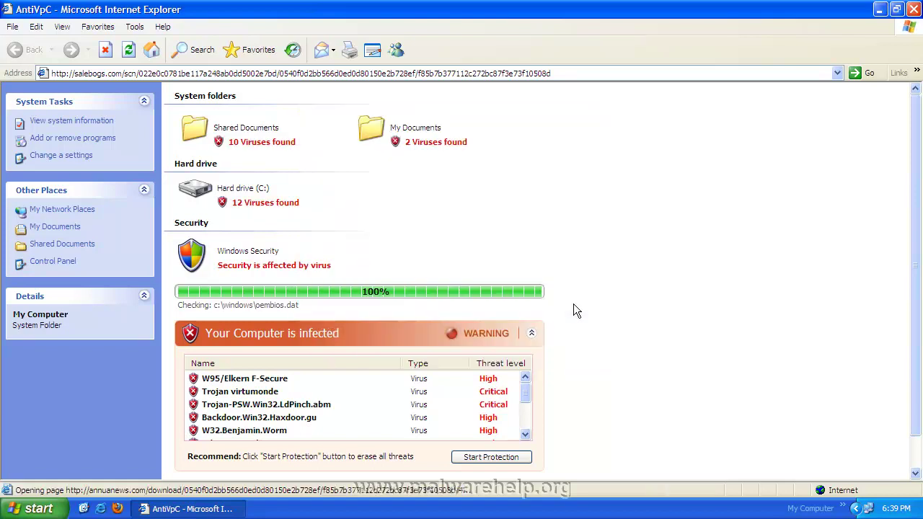
Step: Run the setup.exe download from annuanews.com, accepting the unknown-publisher warning
scroll(523, 399, down, 1)
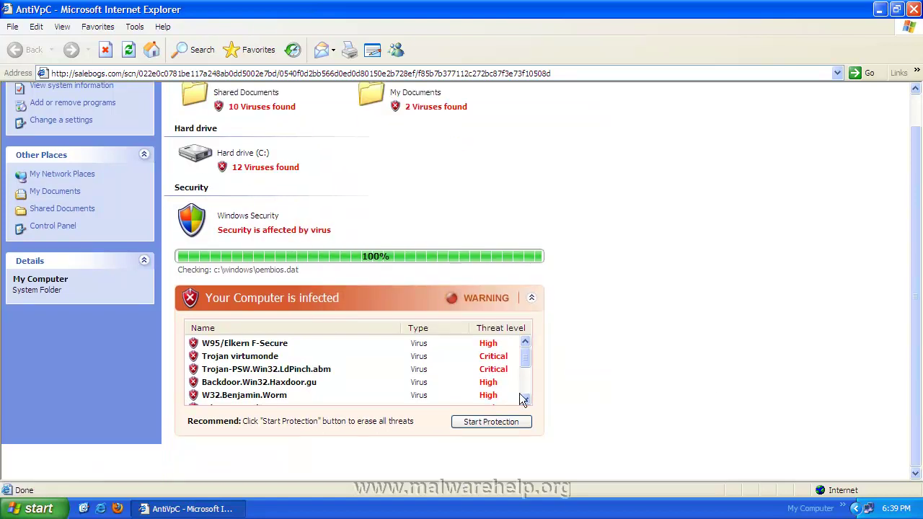
scroll(384, 224, up, 1)
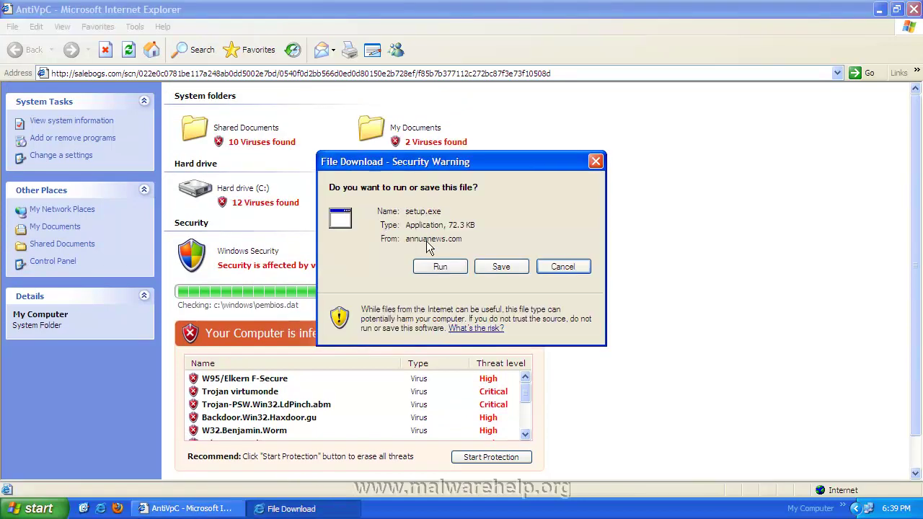
click(439, 266)
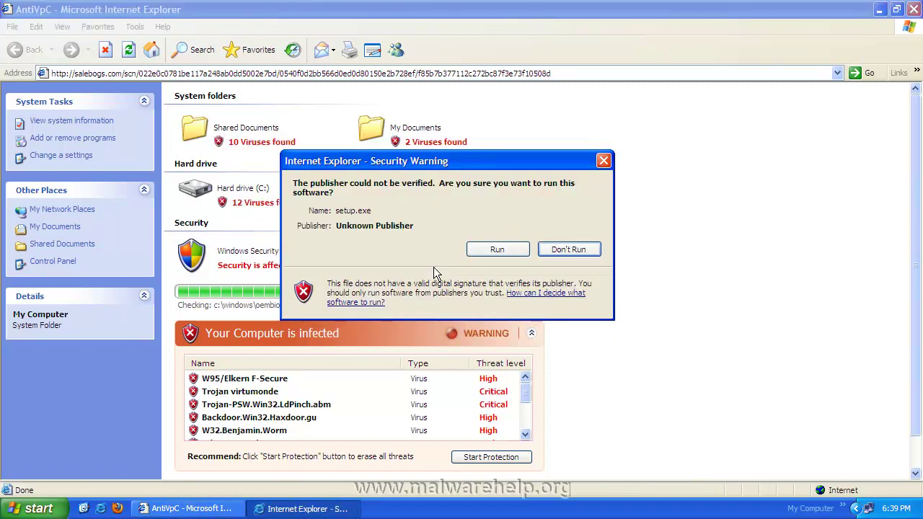
click(517, 253)
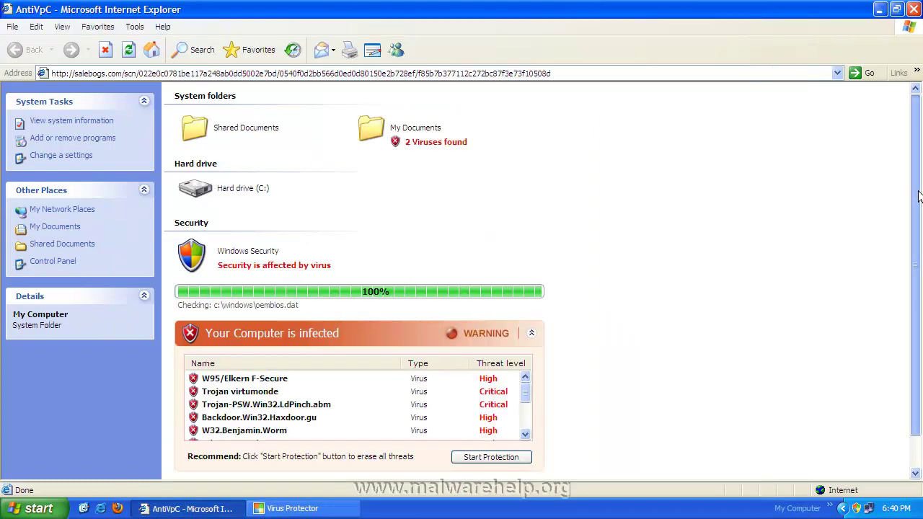
Step: Look over the fake scan results on the AntiVpC page and close the browser window
click(920, 196)
scroll(919, 238, down, 1)
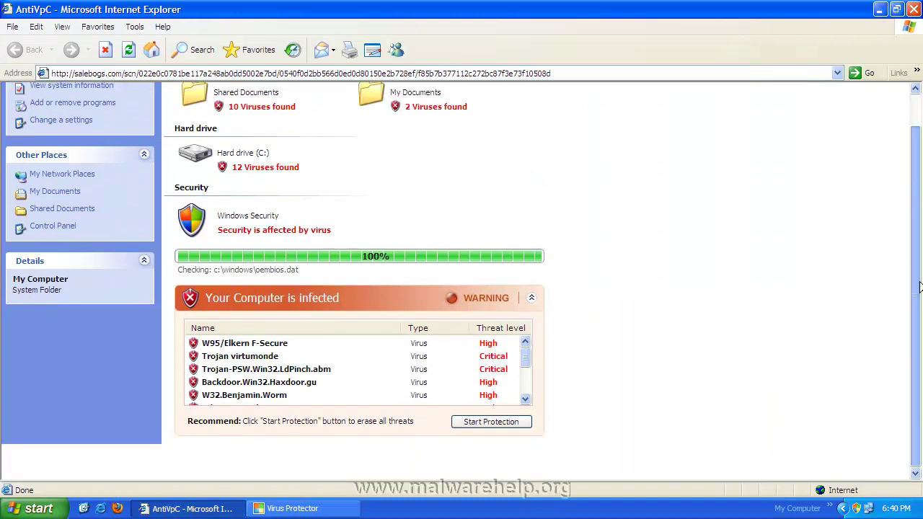
scroll(919, 287, up, 1)
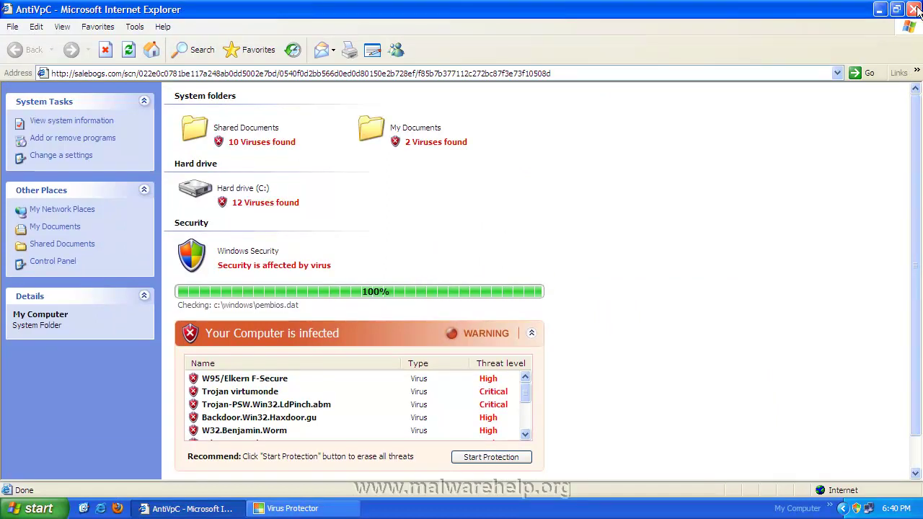
click(913, 9)
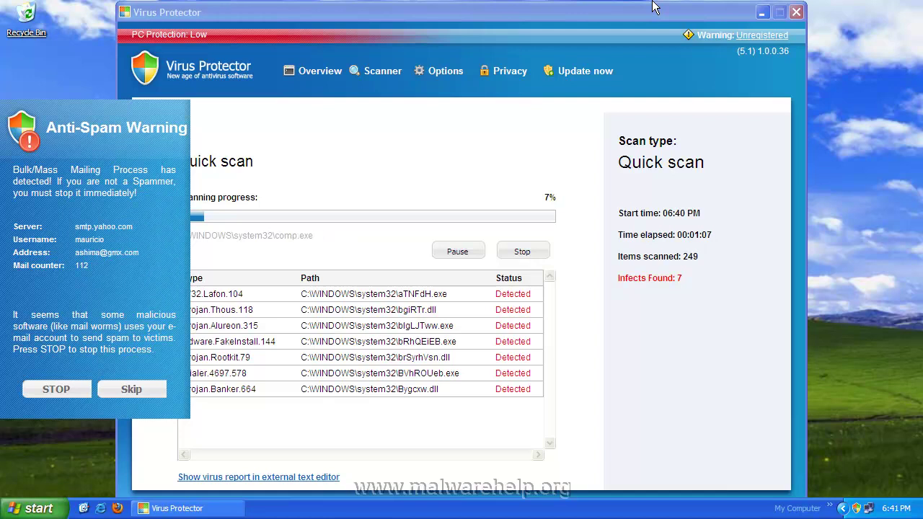
Step: Move the Virus Protector window aside and examine its Overview and Scanner pages
drag(576, 13, 627, 16)
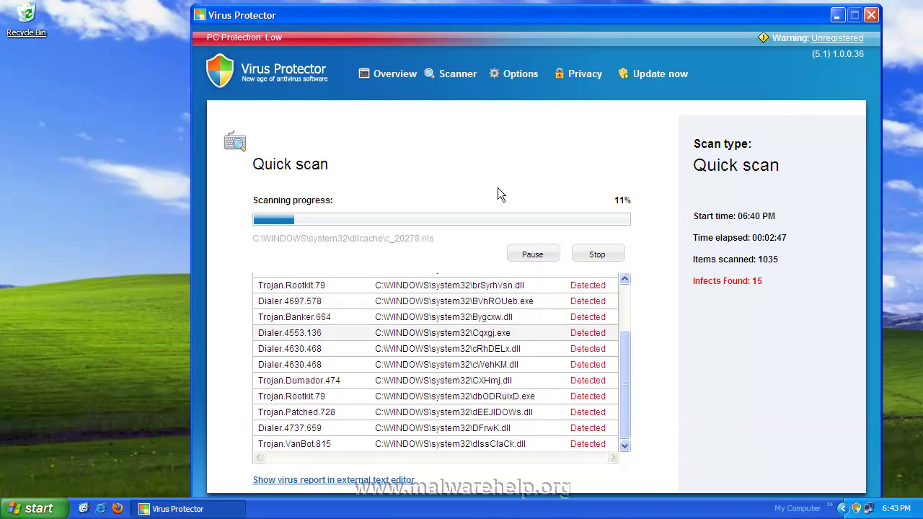
click(390, 78)
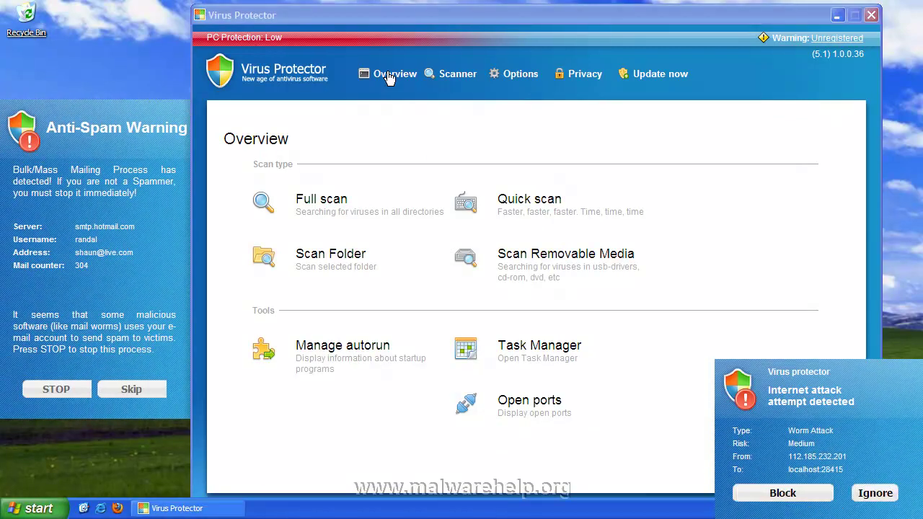
click(459, 78)
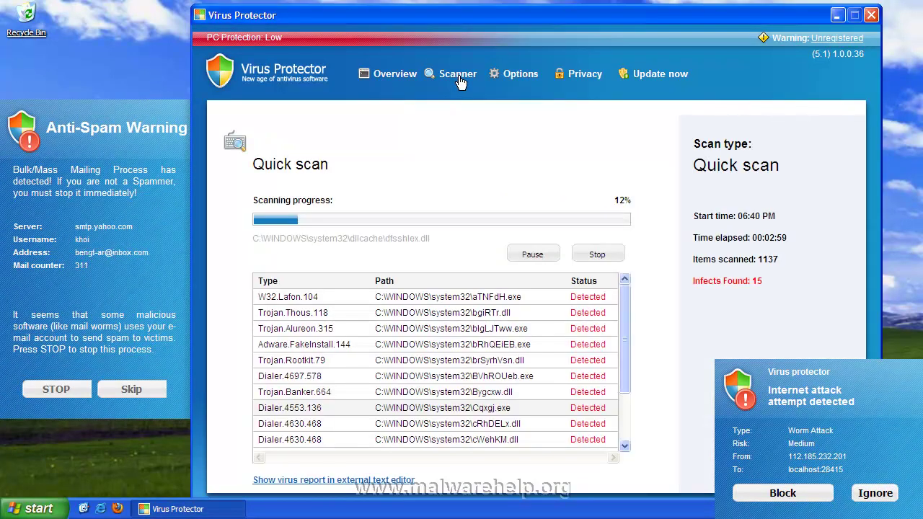
click(393, 79)
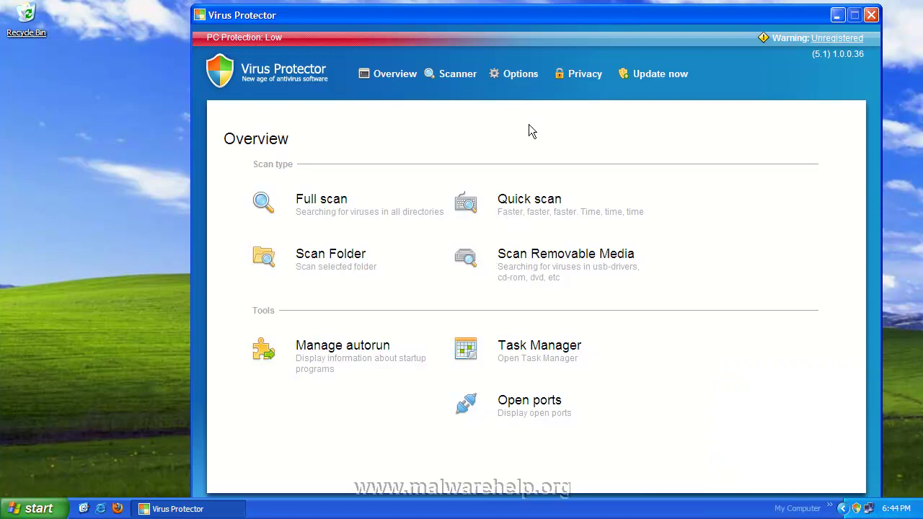
click(463, 76)
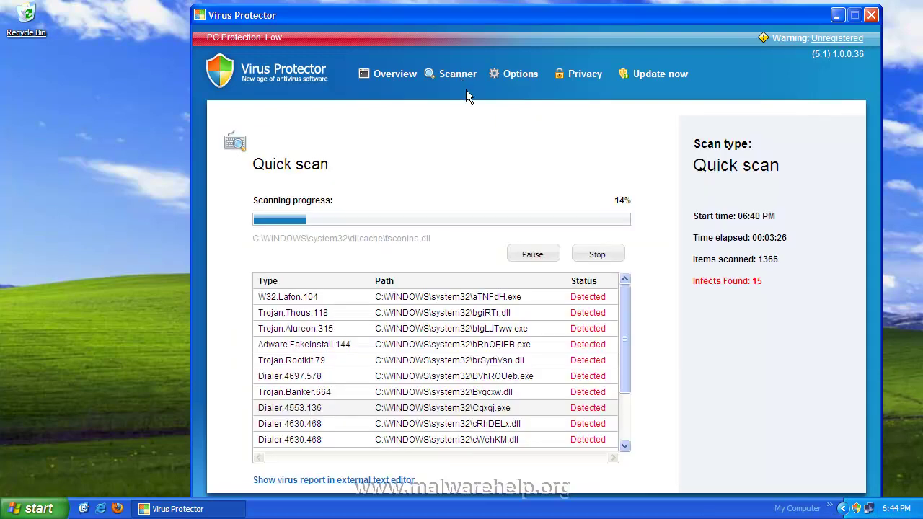
Step: Try to raise the Internet, System and Applications agents security levels, postponing registration each time
click(509, 76)
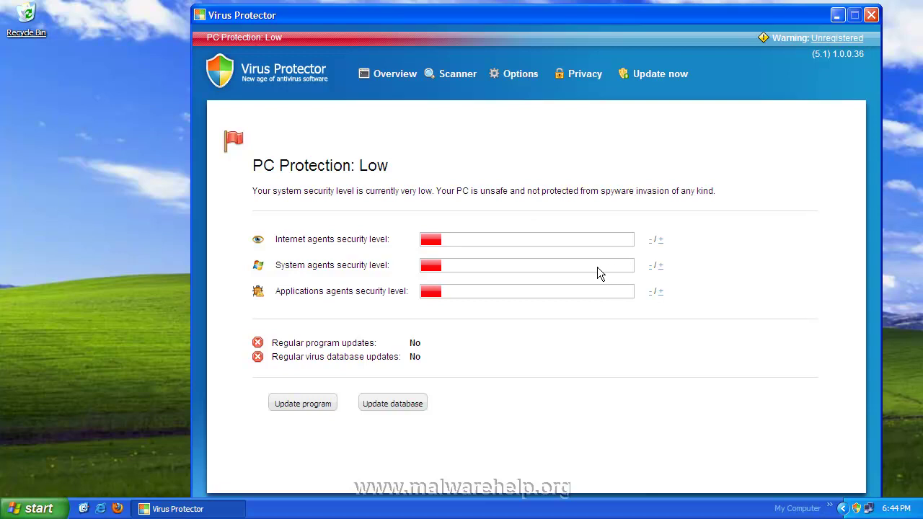
click(660, 241)
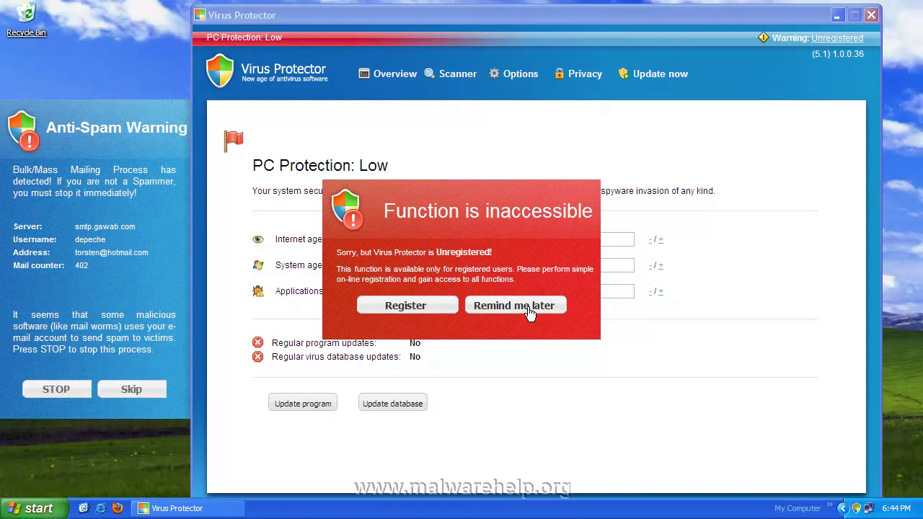
click(530, 305)
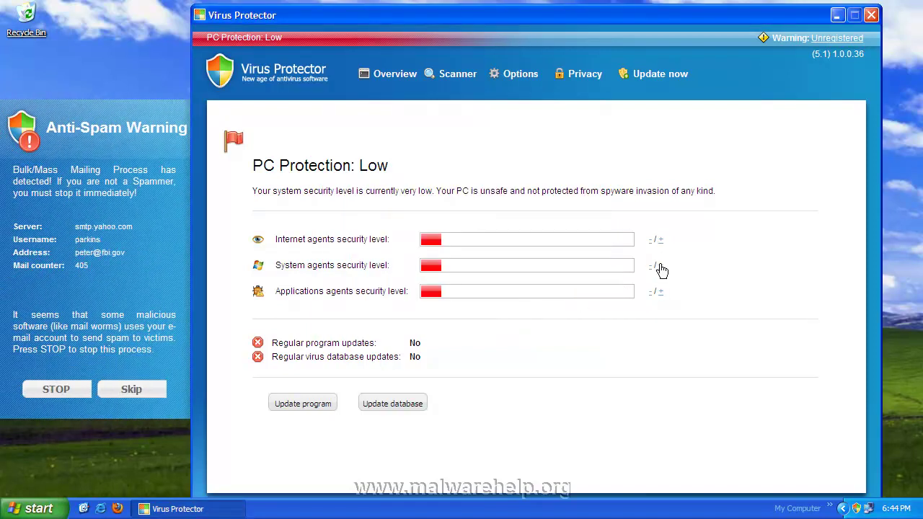
click(659, 266)
click(556, 310)
click(660, 293)
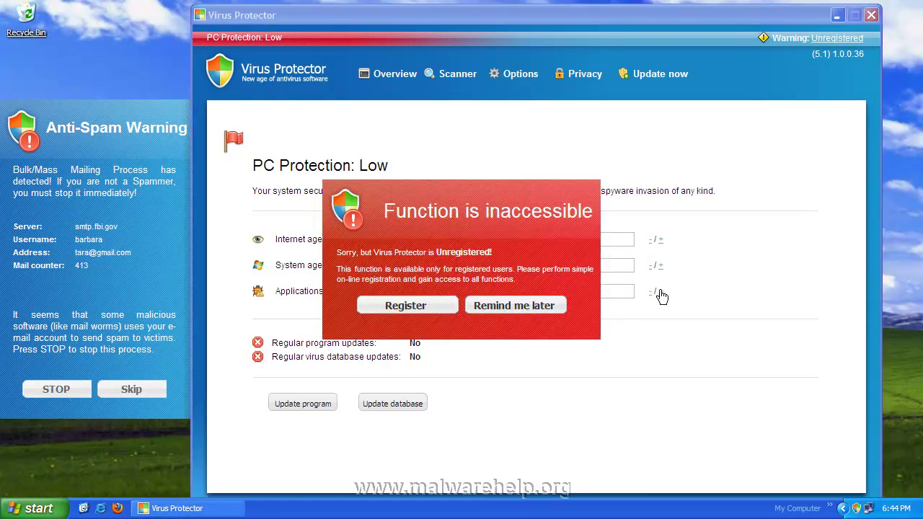
click(542, 312)
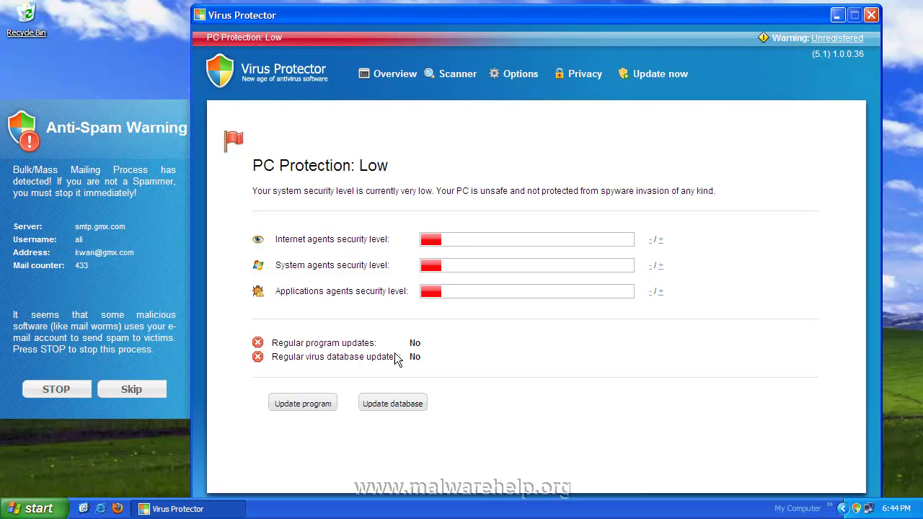
Step: Try to update the virus database and the program, postponing registration at each prompt
click(407, 406)
click(534, 306)
click(288, 413)
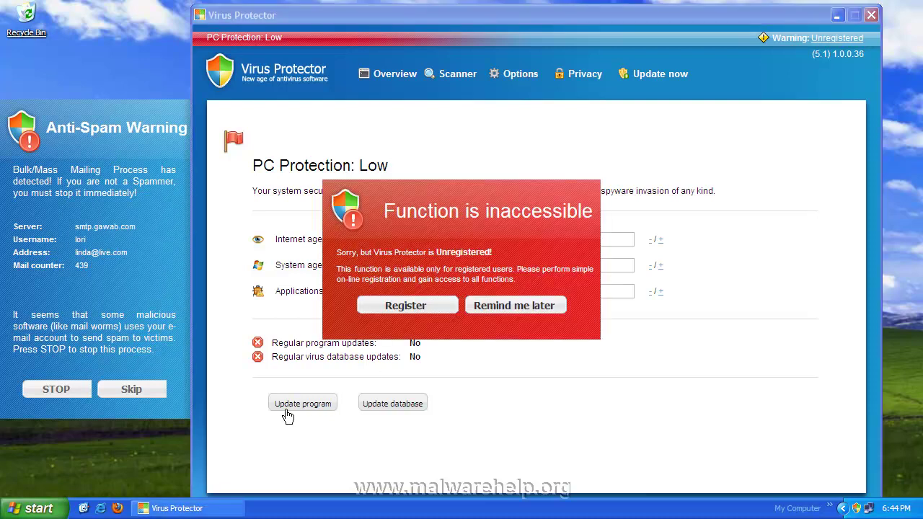
click(514, 306)
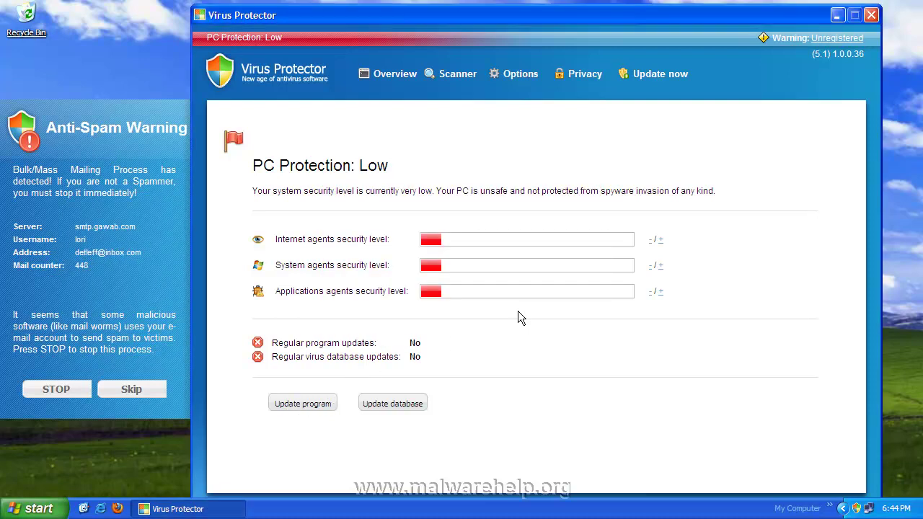
click(672, 81)
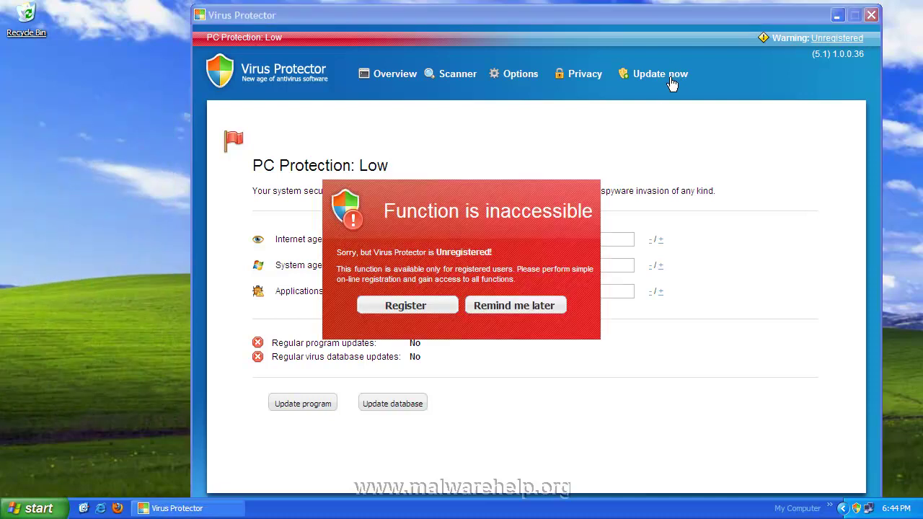
click(546, 313)
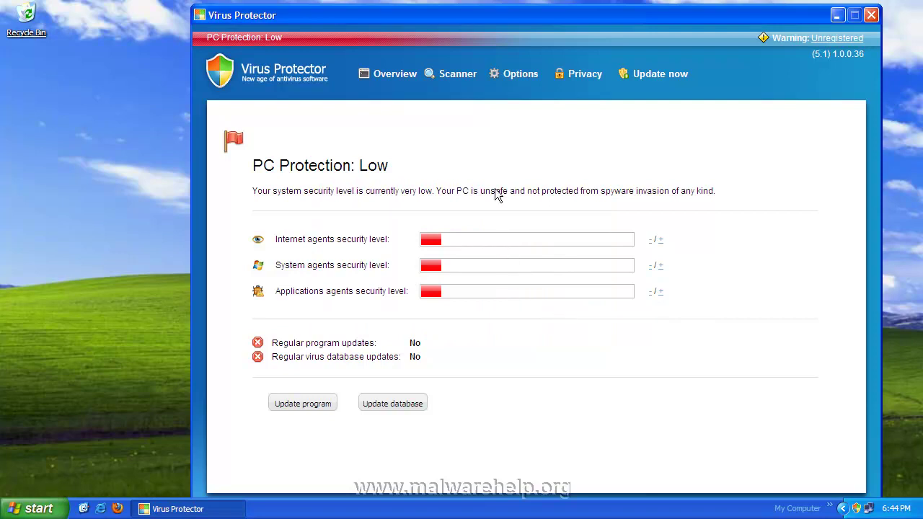
Step: Try to start a full scan and a removable media scan from the Overview page, dismissing the messages
click(384, 78)
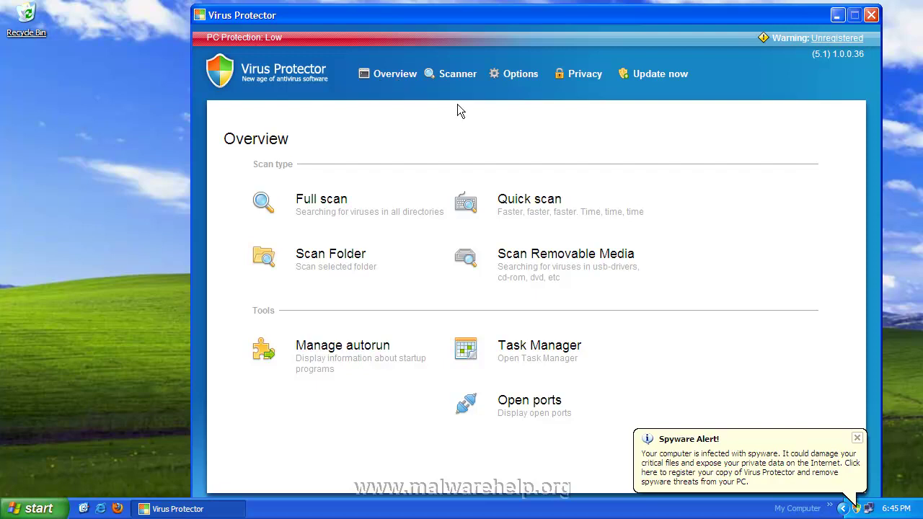
click(772, 457)
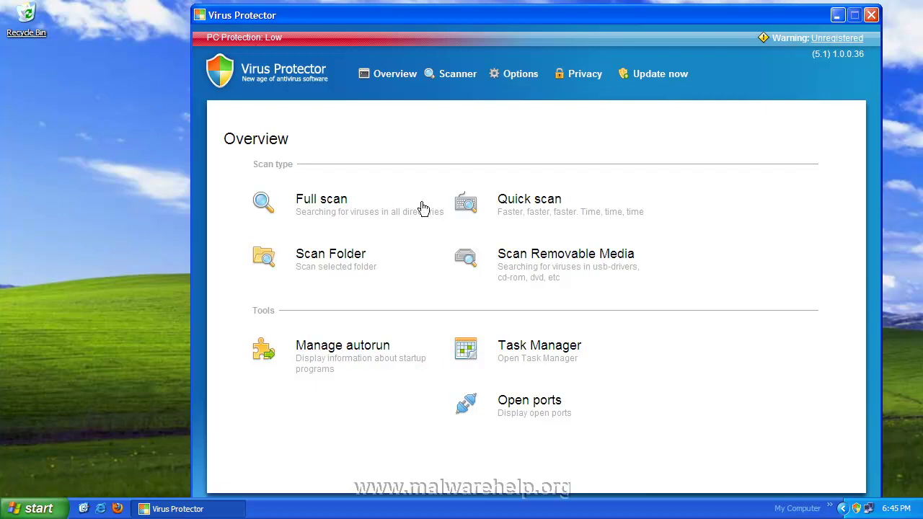
click(324, 203)
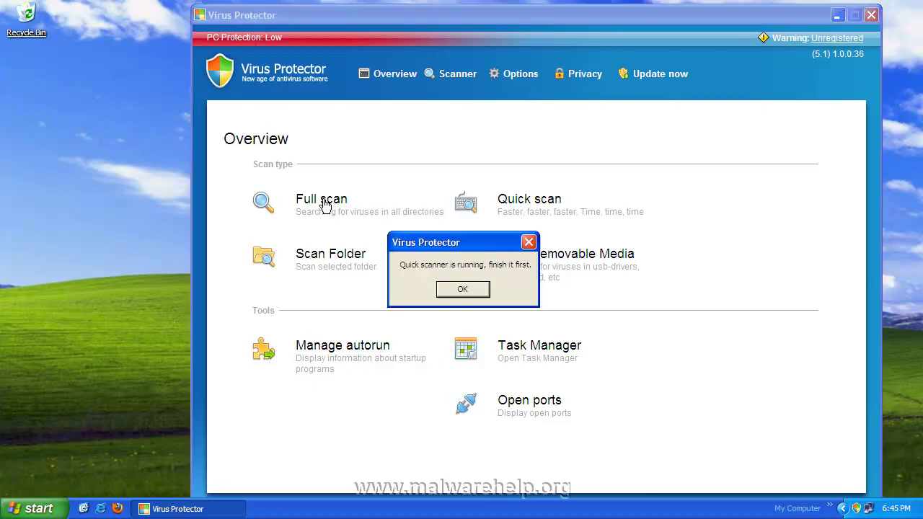
click(480, 288)
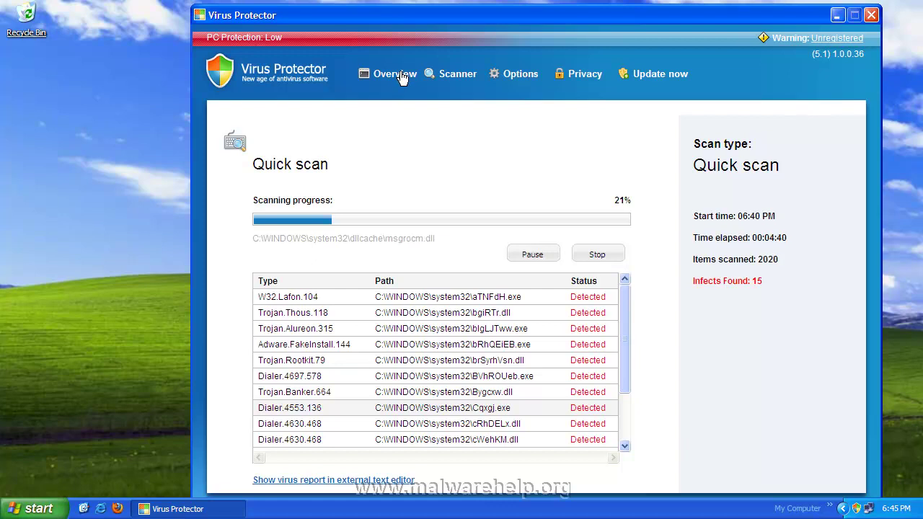
click(404, 76)
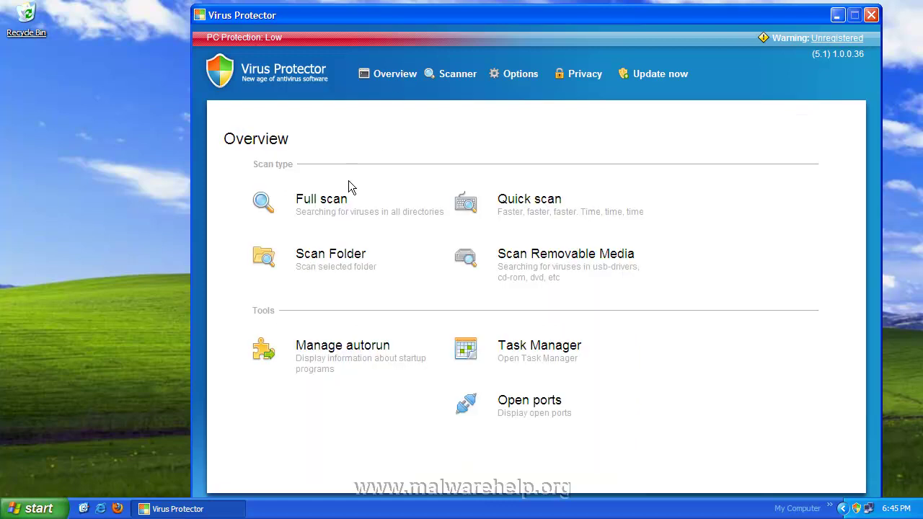
click(554, 261)
click(462, 289)
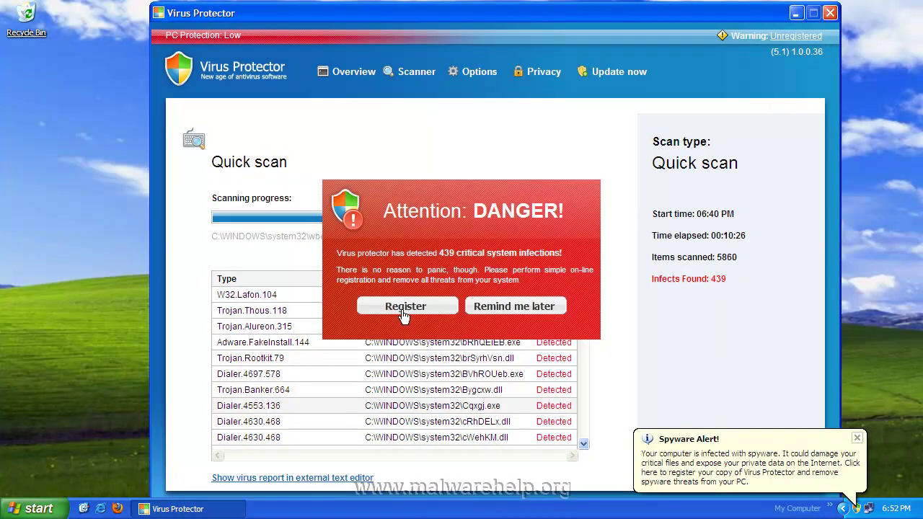
Step: Open Virus Protector's registration page and examine the payment and address form down to its end
click(403, 312)
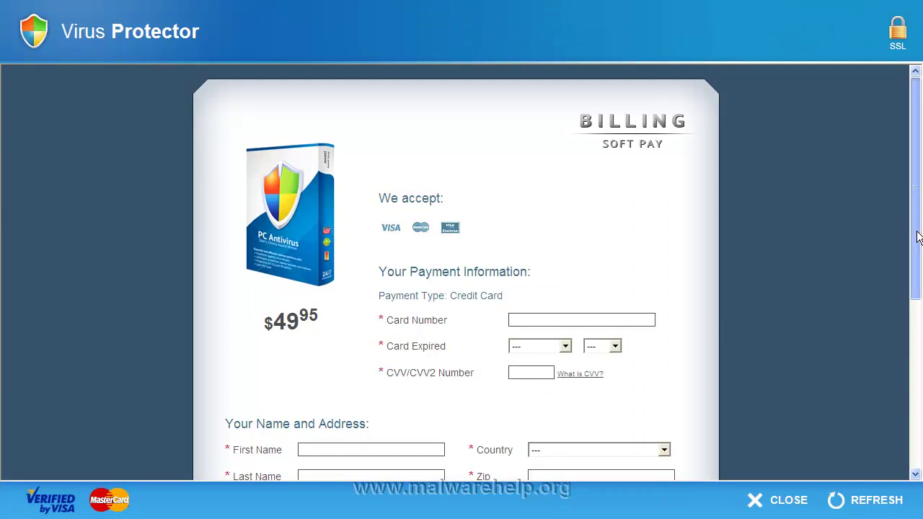
drag(917, 238, 907, 430)
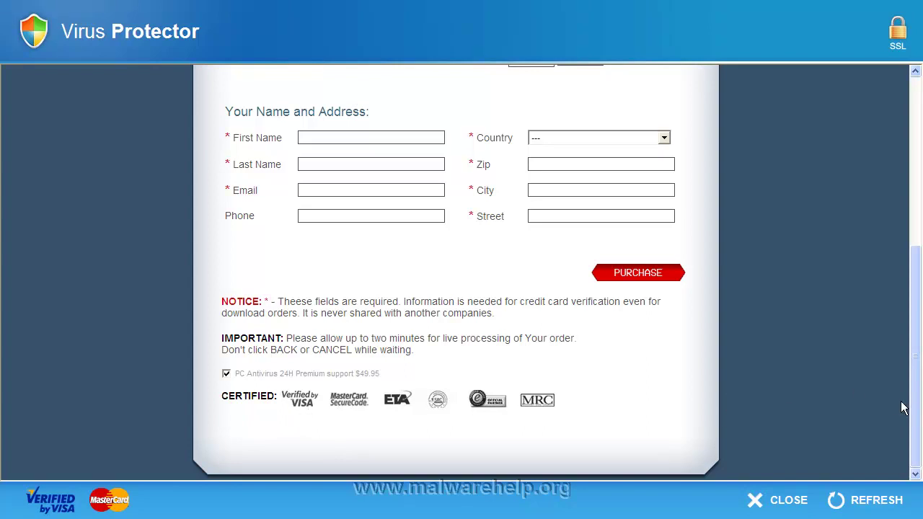
drag(916, 411, 920, 177)
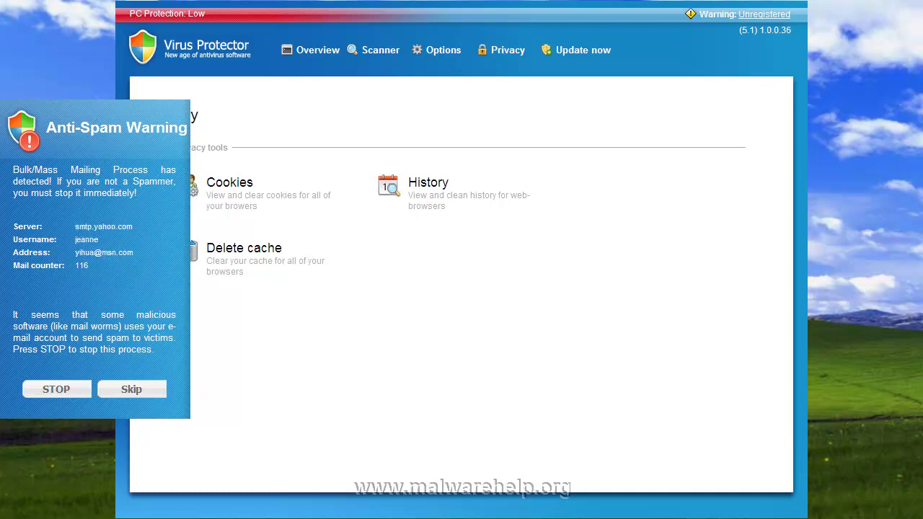
Step: Try to open Task Manager while Virus Protector is running
key(ctrl+shift+Escape)
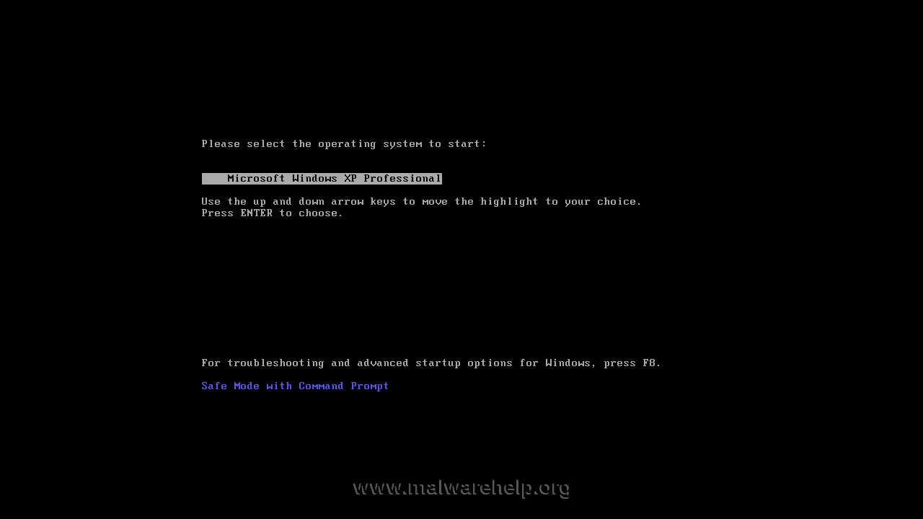
Step: Boot Microsoft Windows XP Professional in Safe Mode with Command Prompt and log on to the malwarehelp.org account
key(Return)
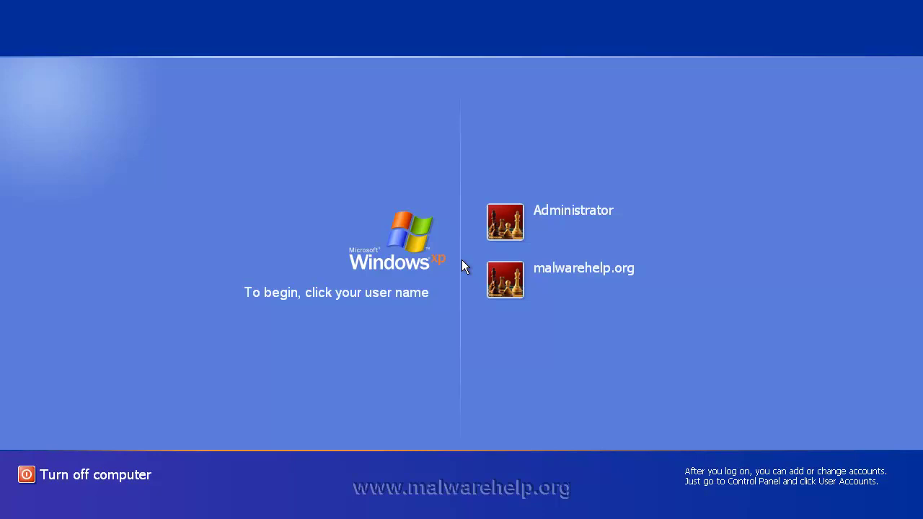
click(507, 282)
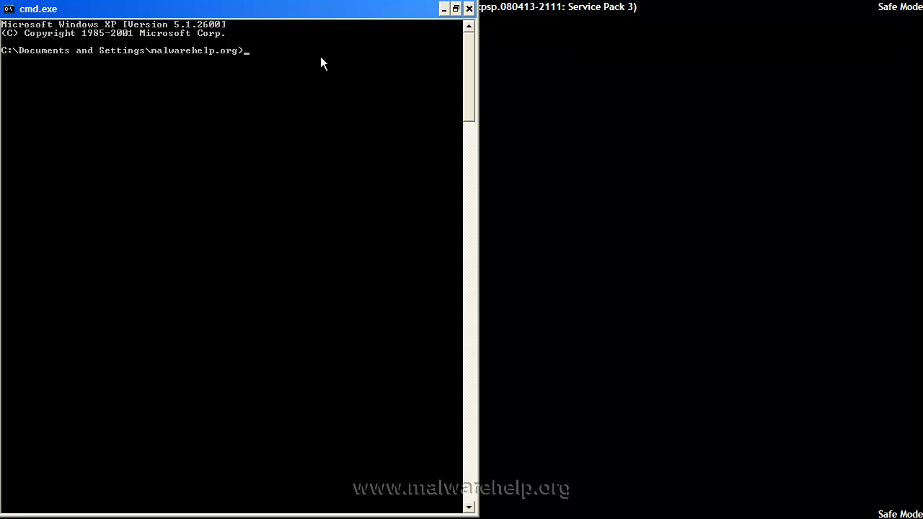
Step: Launch explorer.exe from the command prompt and show the Desktop folder's contents
text(xplorer.exe)
key(Return)
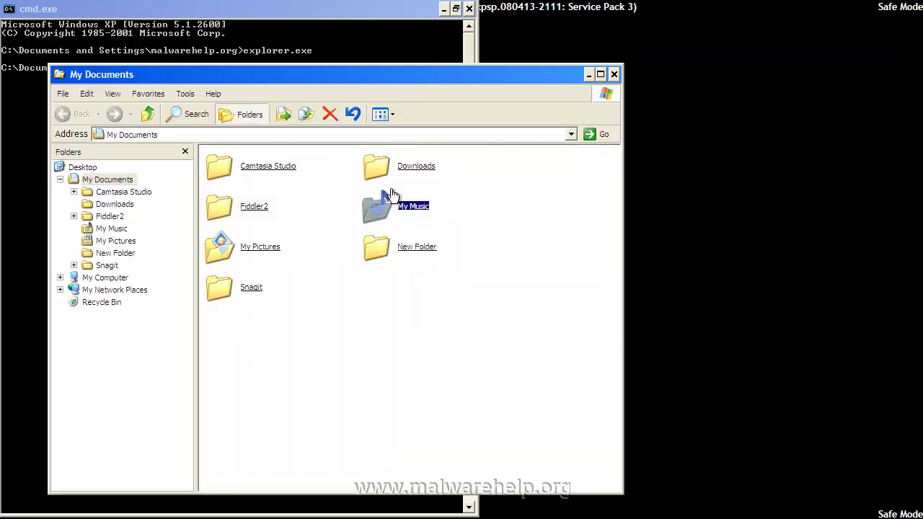
click(84, 170)
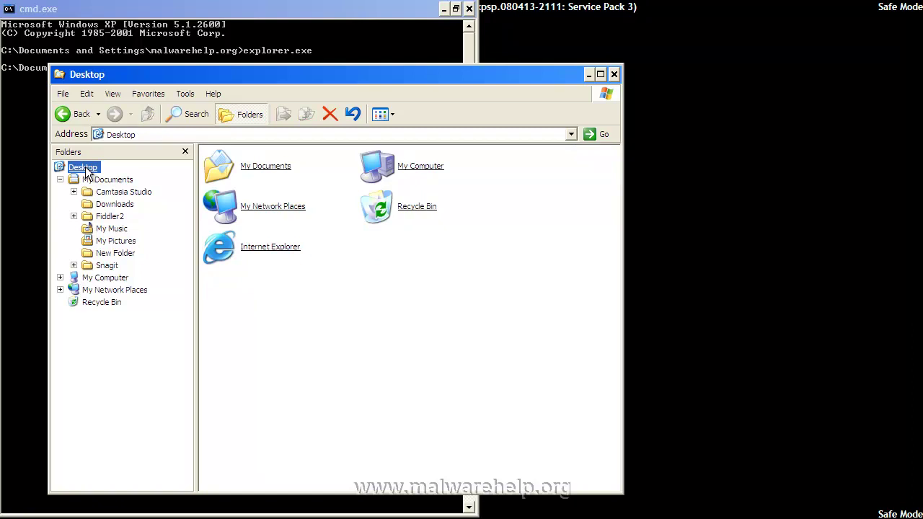